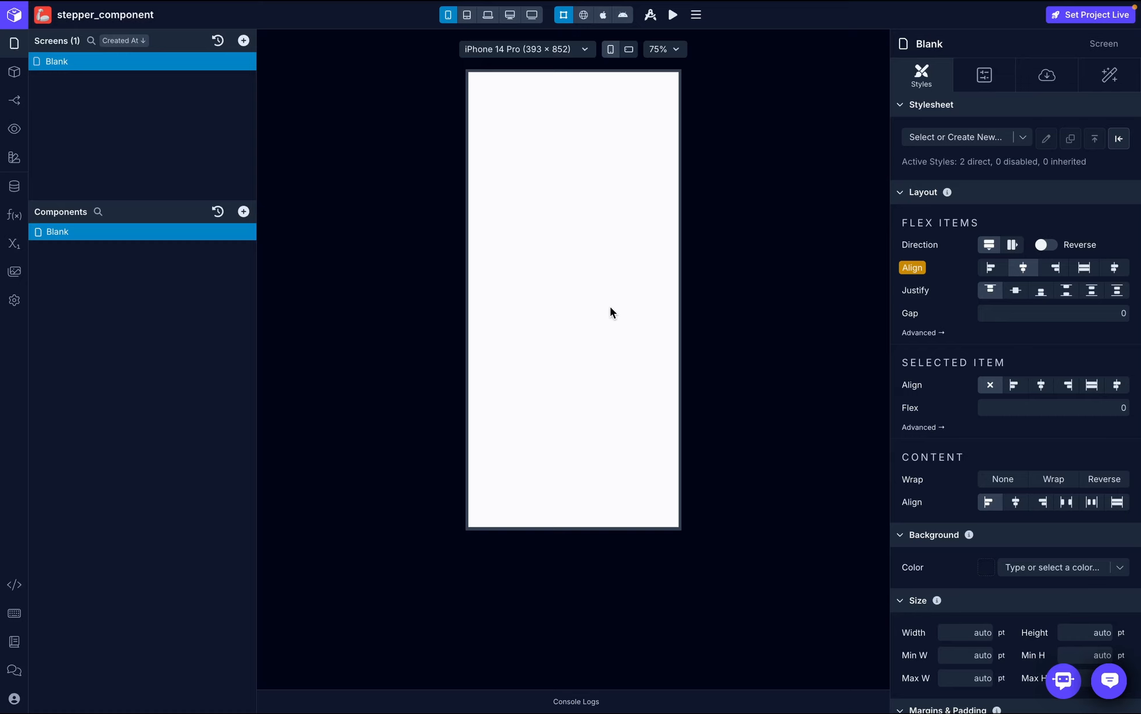
Add a Stepper component to the Blank screen.
left_click(243, 213)
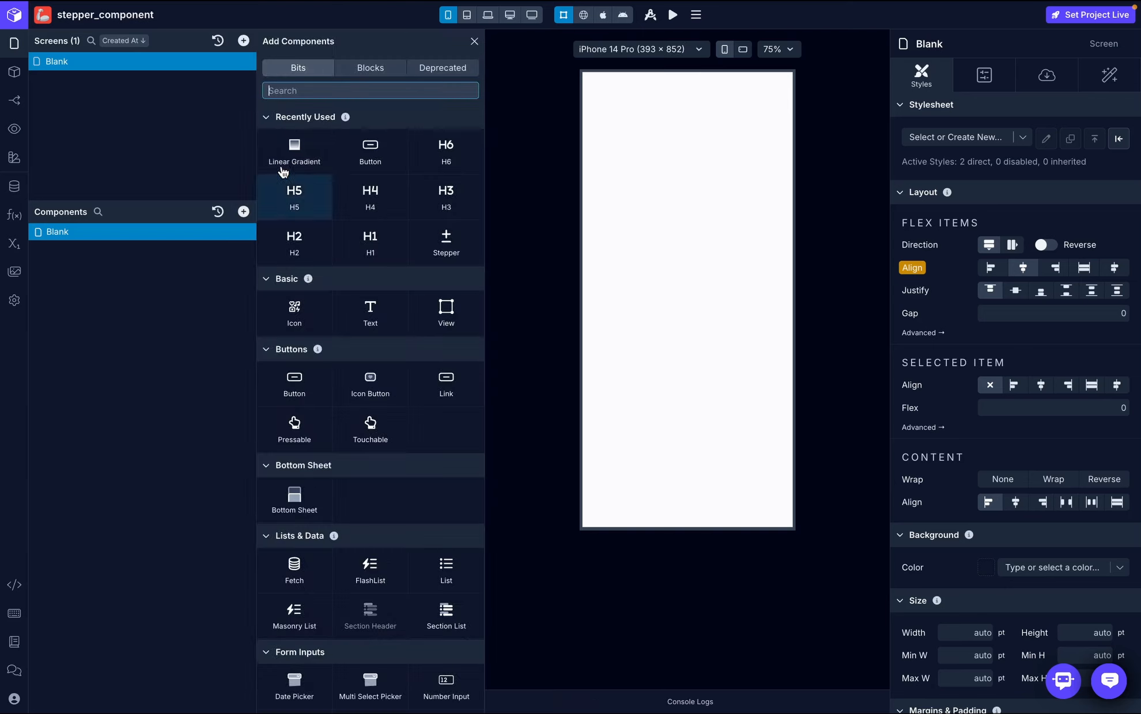
type("stepp")
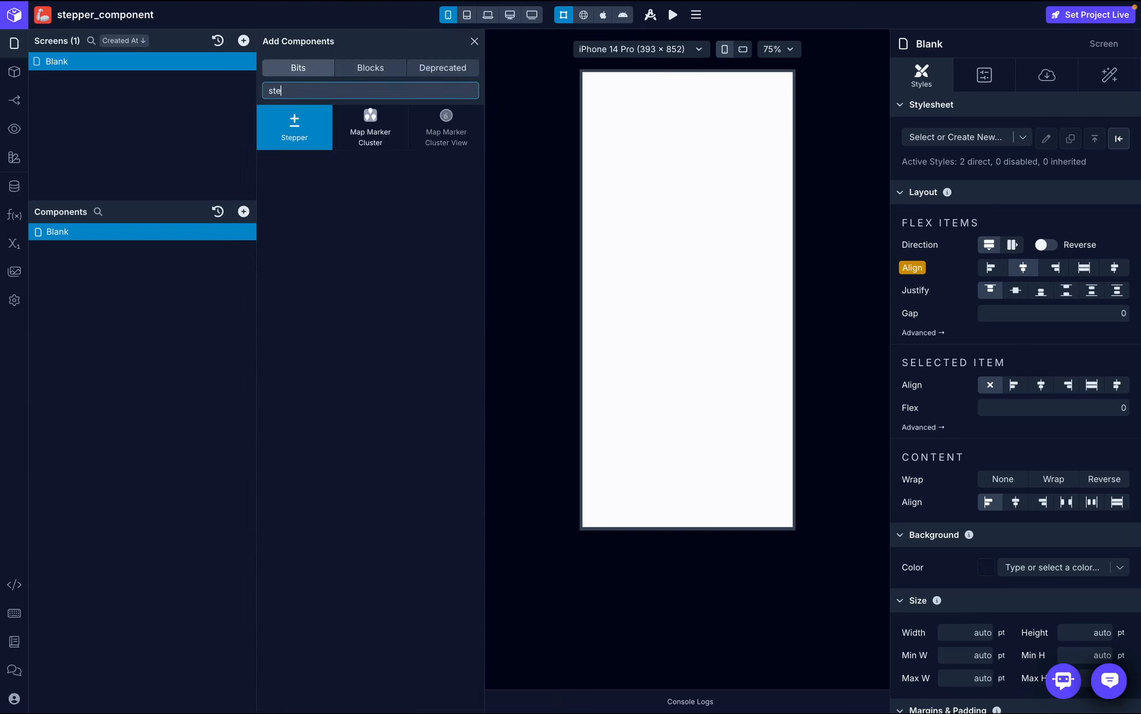
left_click(295, 125)
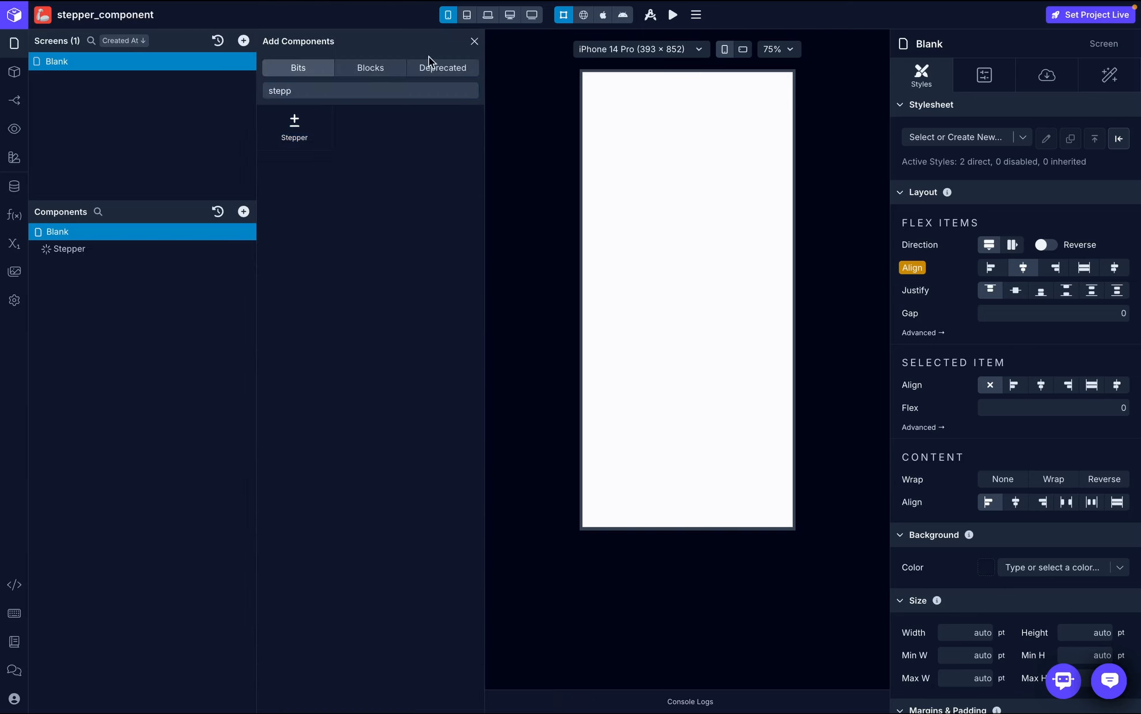
left_click(474, 41)
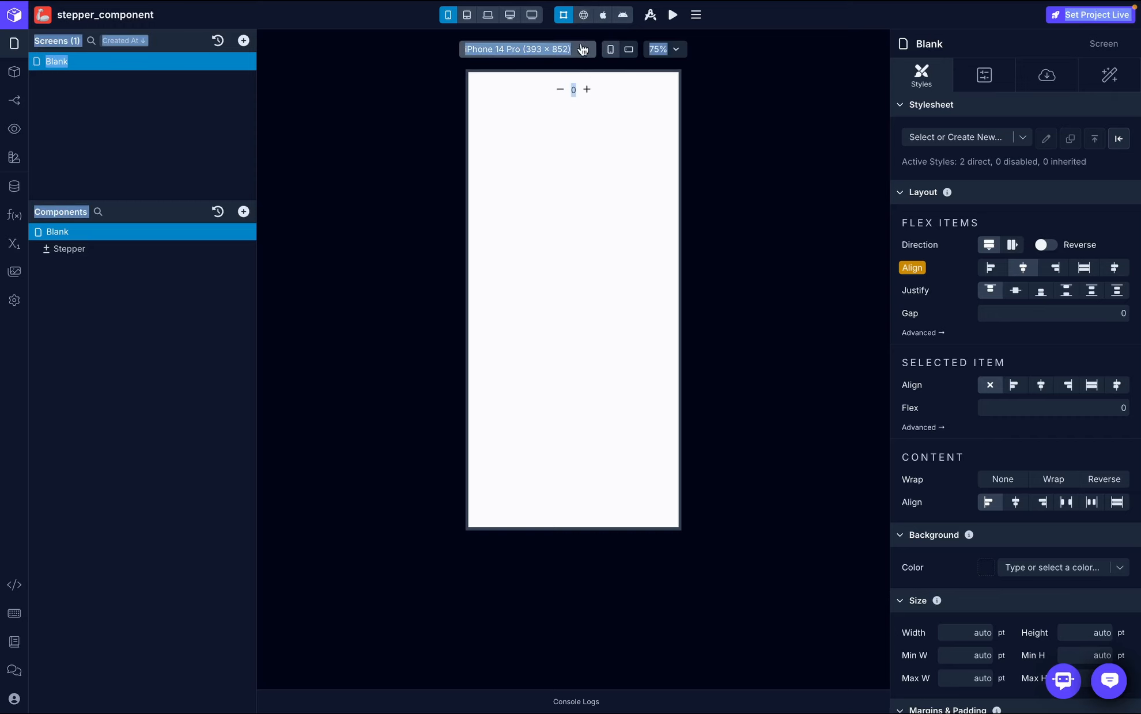
Switch to the web preview and test the stepper by increasing and decreasing its value.
left_click(584, 16)
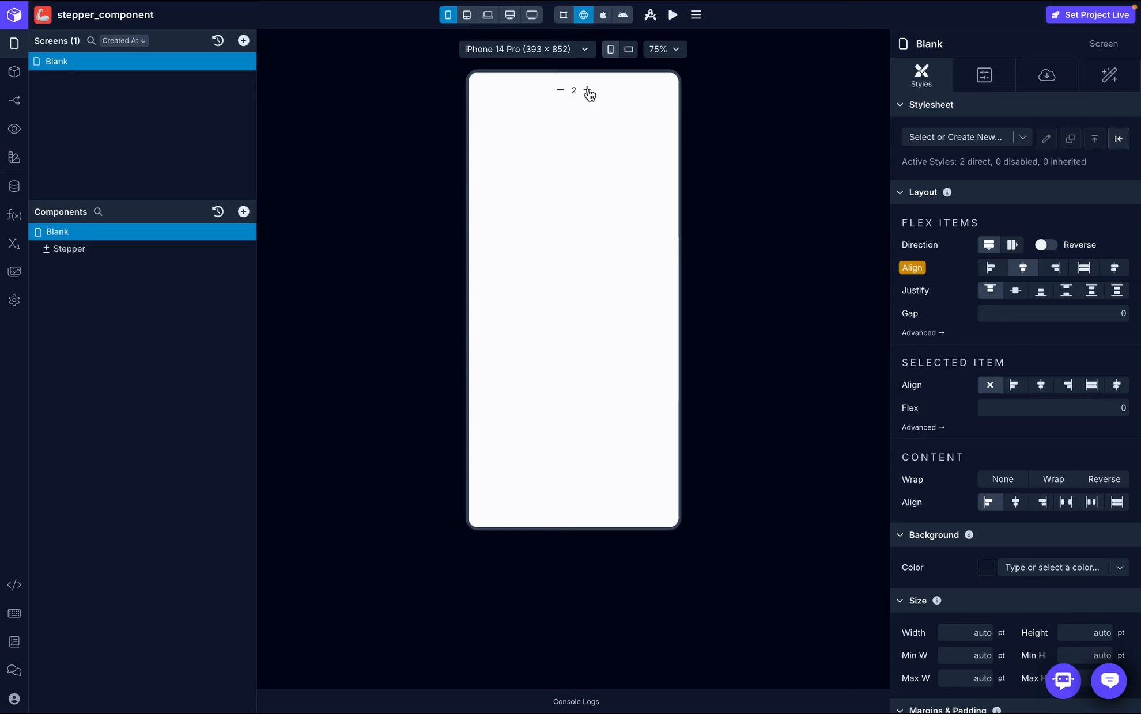
left_click(588, 92)
left_click(561, 91)
left_click(561, 91)
Set the stepper's component color to Error (Brand) and its icon size to 32.
left_click(126, 248)
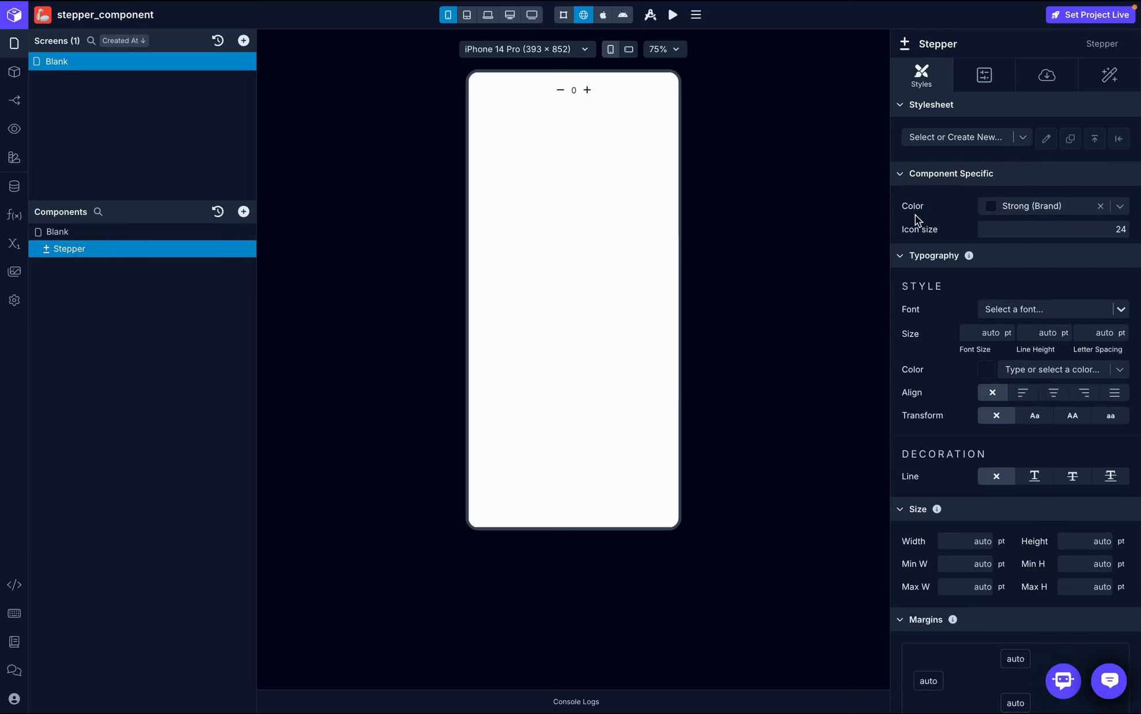
left_click(1117, 208)
left_click(1037, 302)
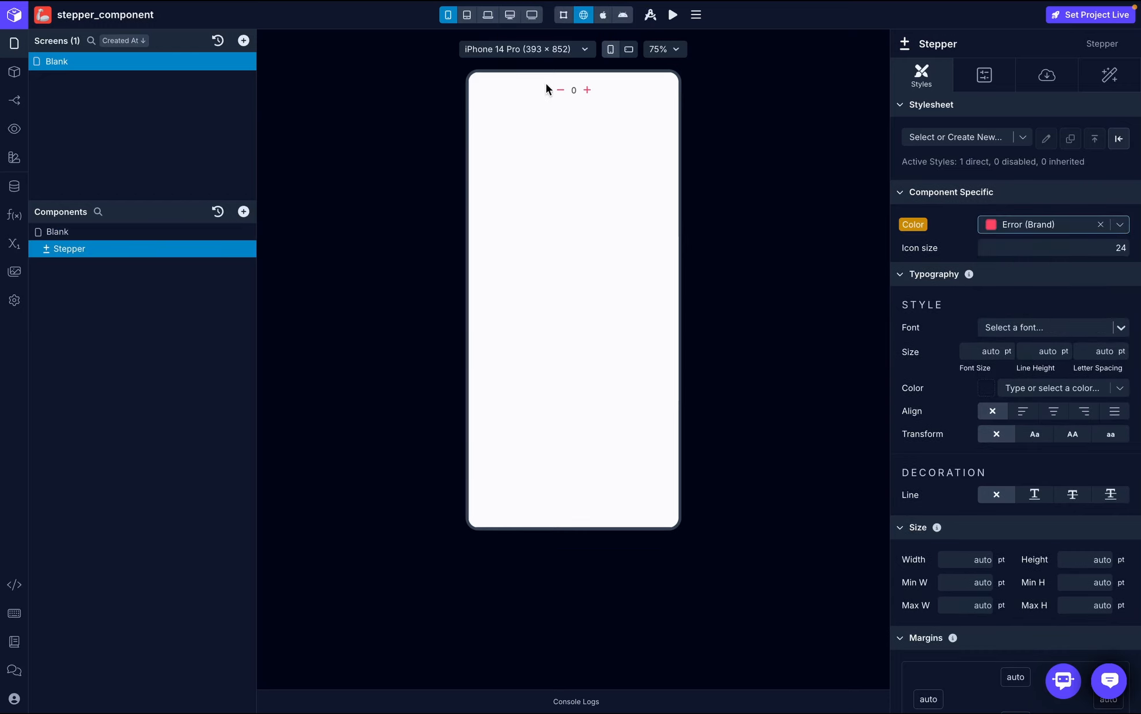
left_click(1120, 243)
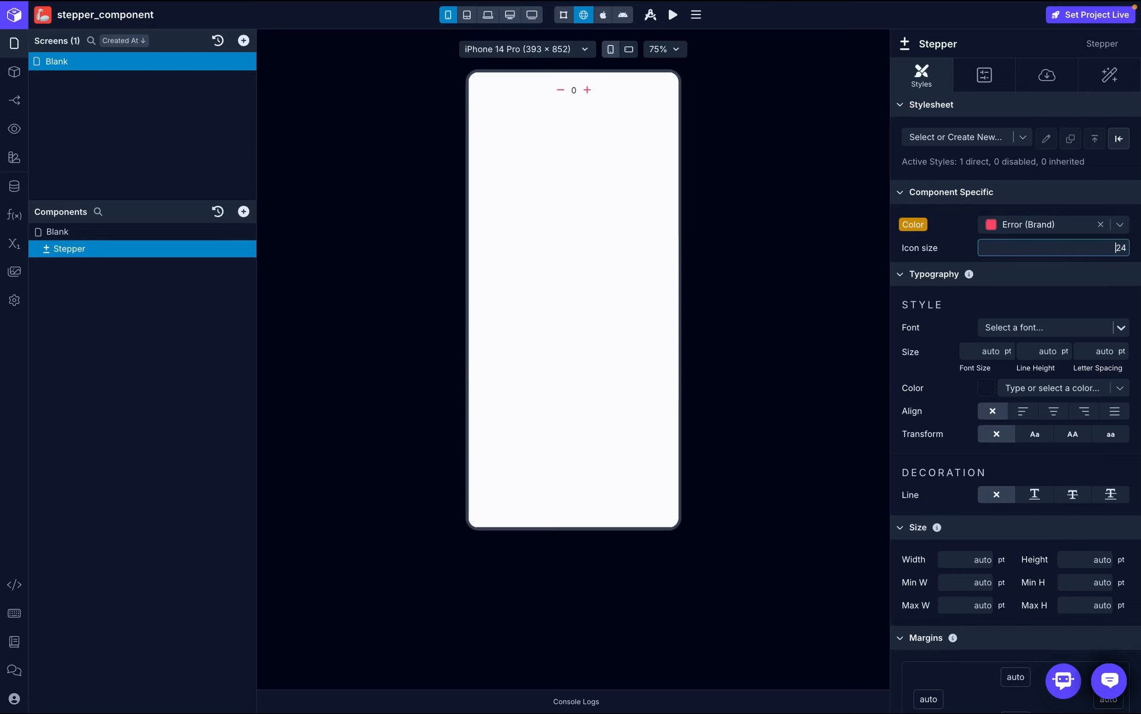
type("32")
key("Delete")
key("Delete")
key("Return")
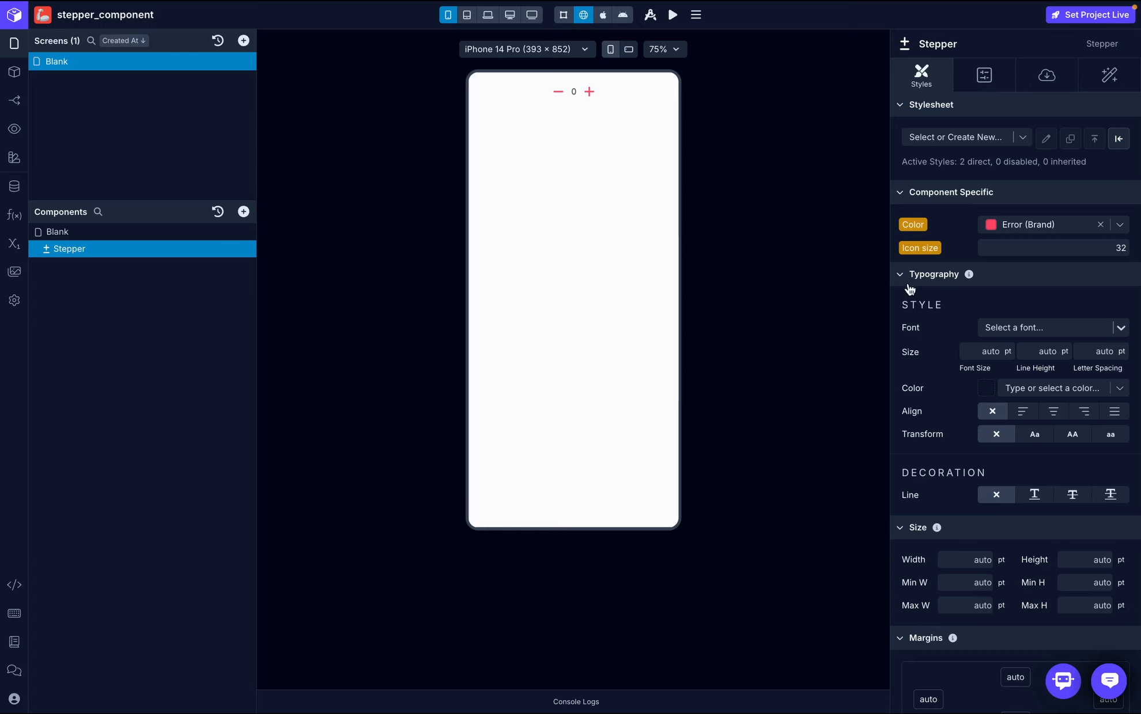
Set the stepper's typography to the Inter font in Semi Bold at a font size of 32 pt.
scroll(1014, 352, "down", 1)
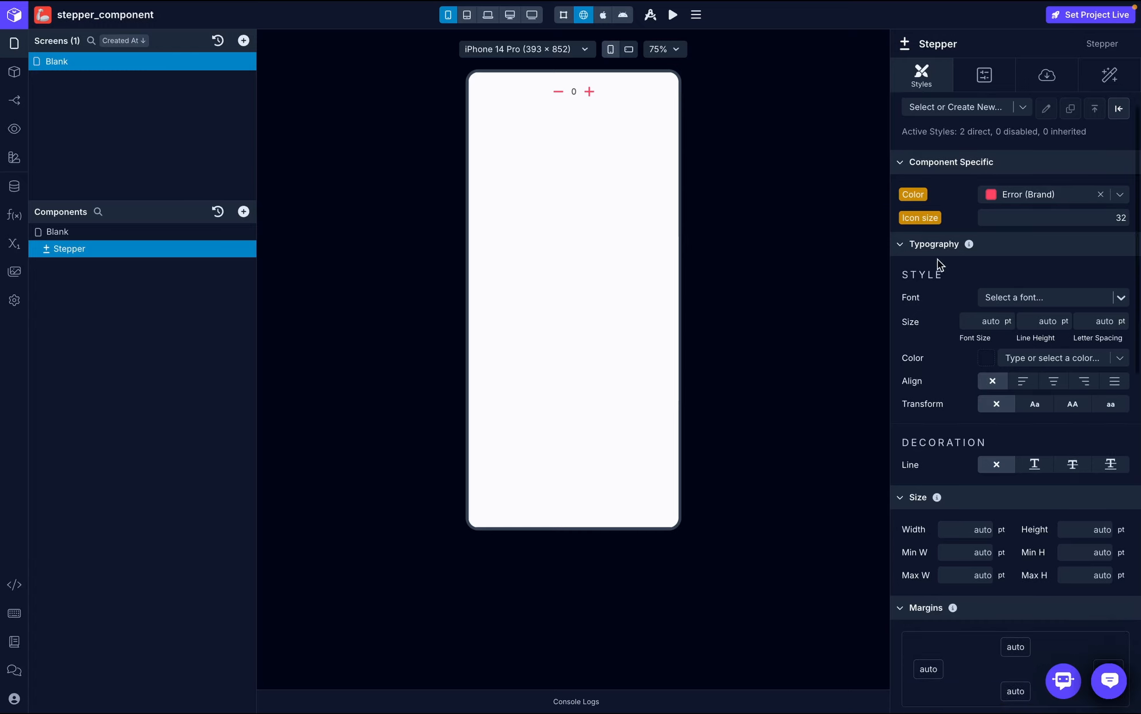
left_click(1023, 298)
type("inter")
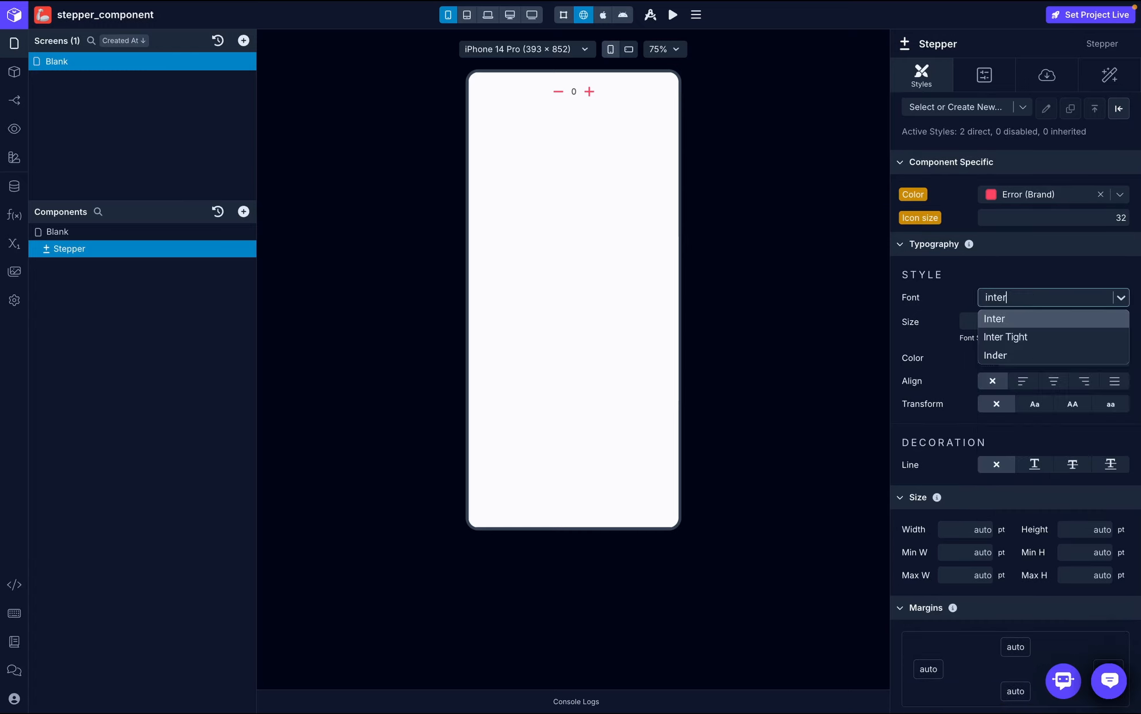
left_click(1025, 318)
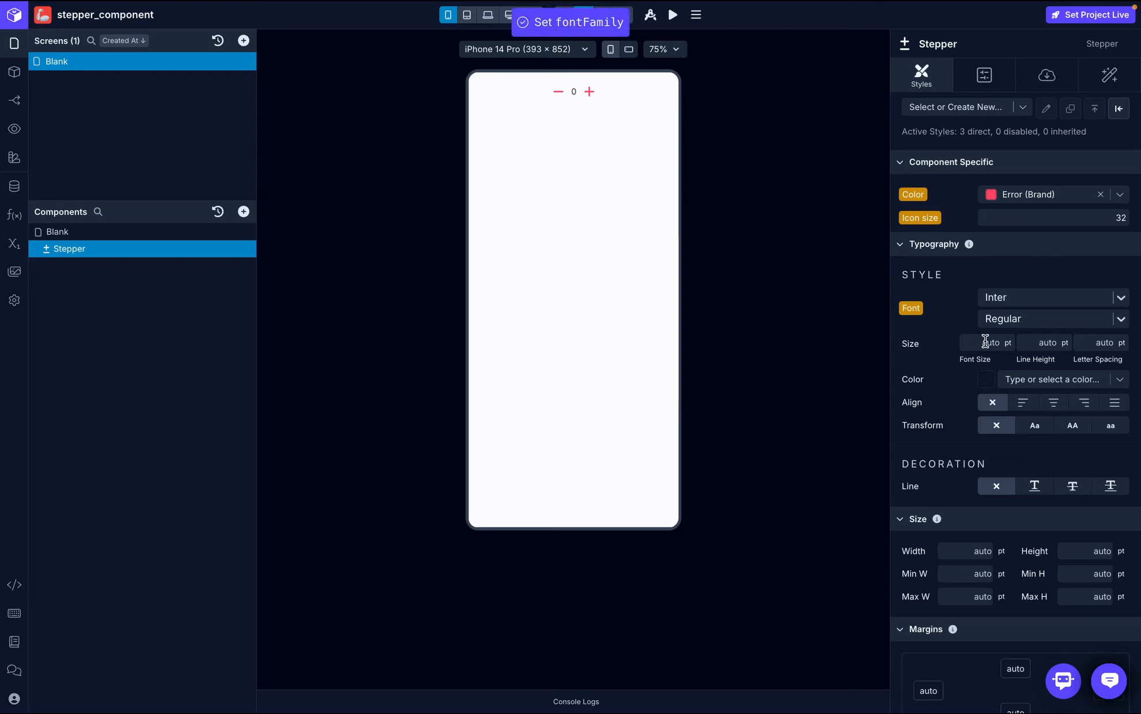
type("32")
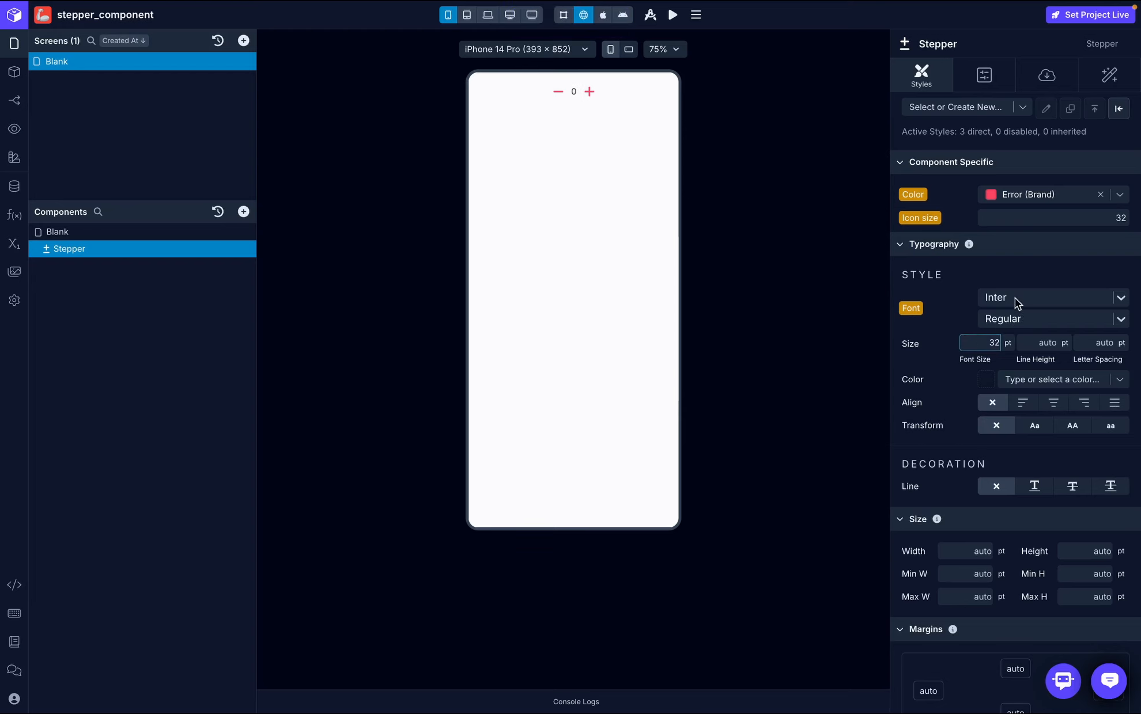
key("Return")
left_click(1044, 320)
left_click(1018, 430)
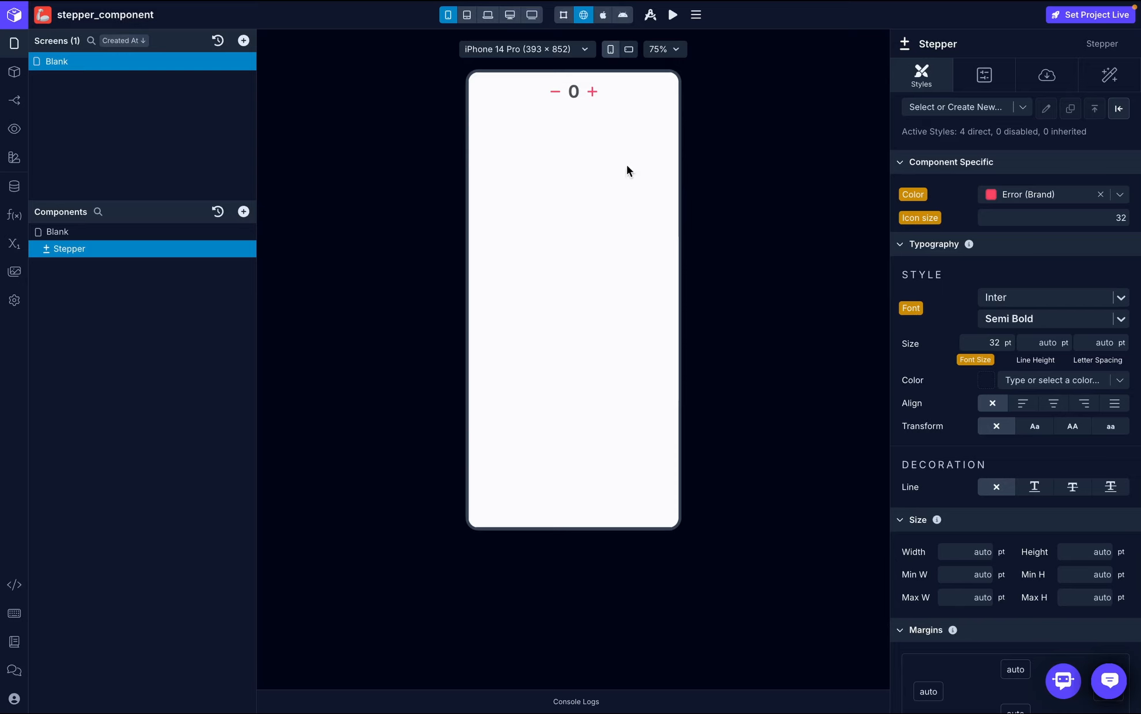
Test the restyled stepper in the preview by raising its value to 4 and lowering it back to 0.
left_click(595, 97)
left_click(595, 97)
left_click(595, 97)
left_click(595, 97)
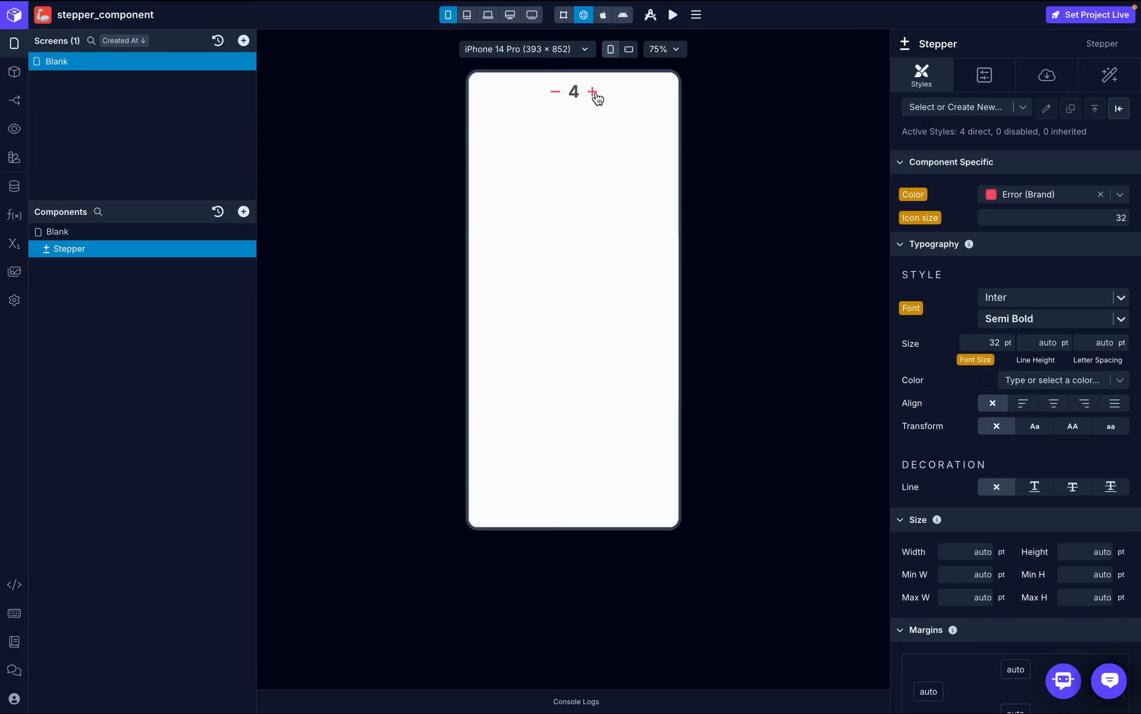
left_click(557, 93)
left_click(557, 93)
left_click(557, 93)
left_click(557, 93)
Examine the stepper's data settings and test lowering its preview value below zero.
scroll(969, 119, "up", 1)
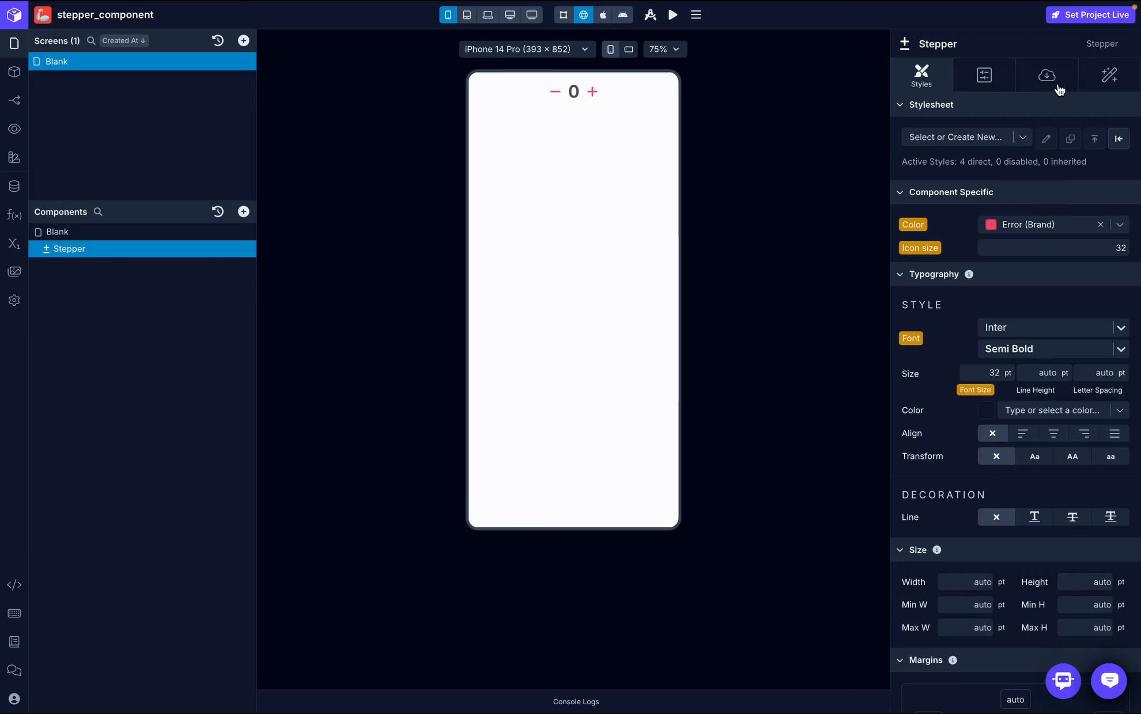
left_click(1044, 81)
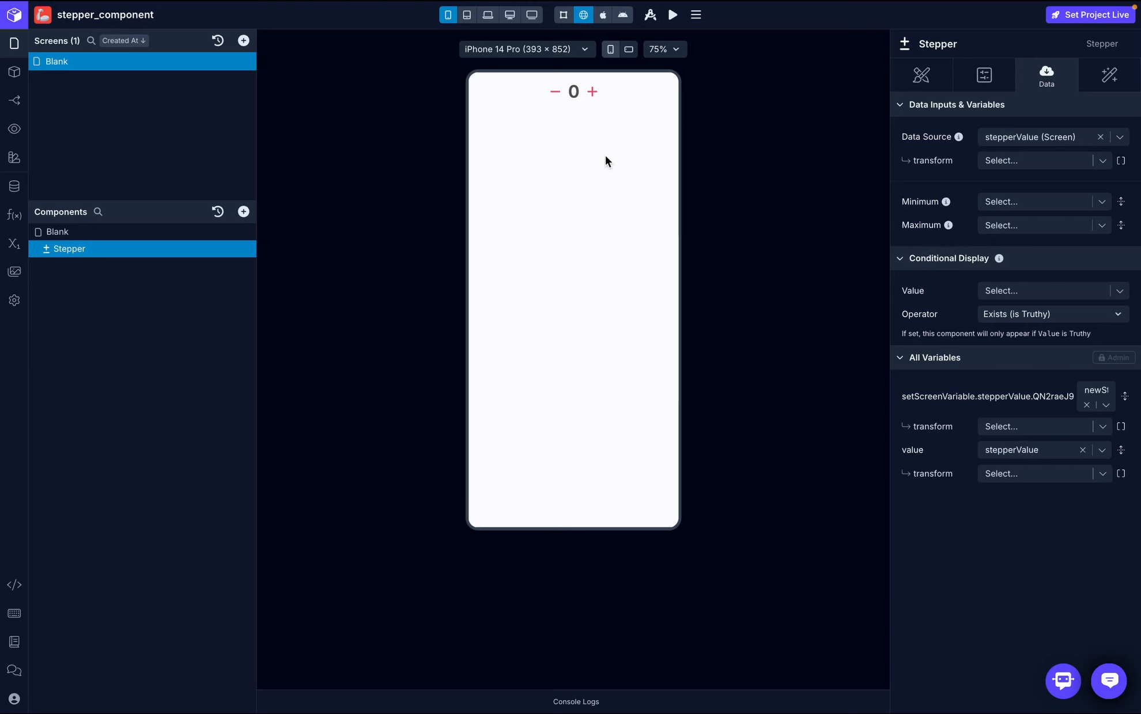
left_click(553, 95)
left_click(554, 95)
Limit the stepper's range to a minimum of 0 and a maximum of 10.
left_click(1015, 206)
type("0")
left_click(997, 223)
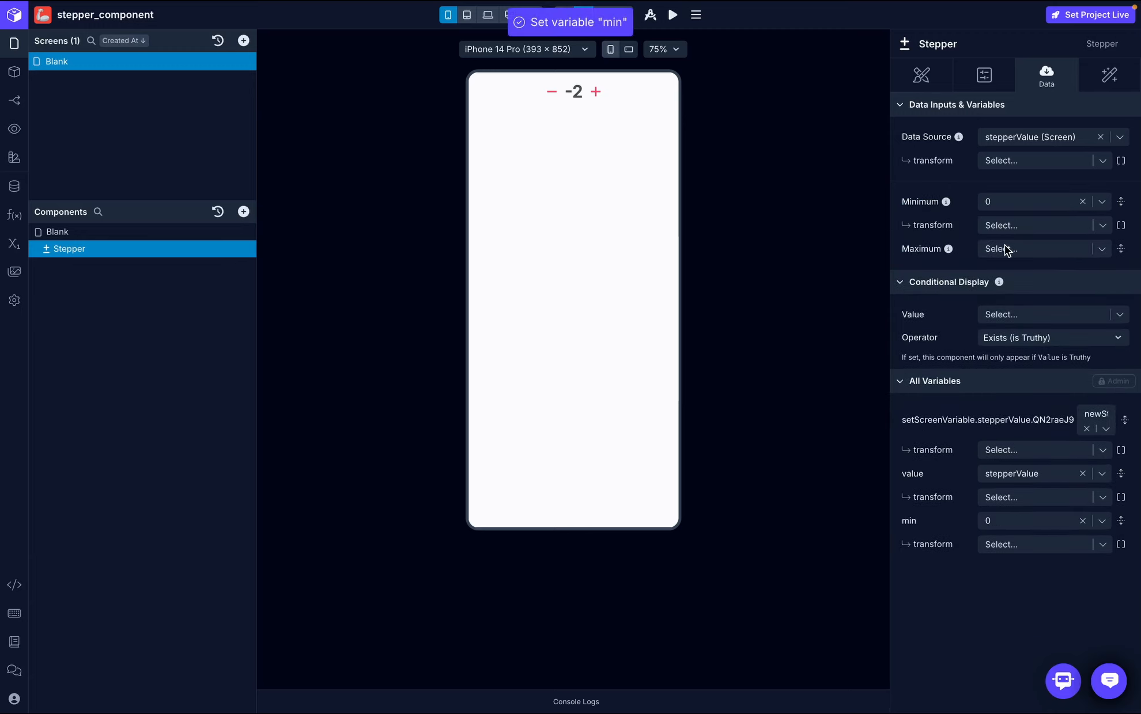
left_click(1004, 249)
type("10")
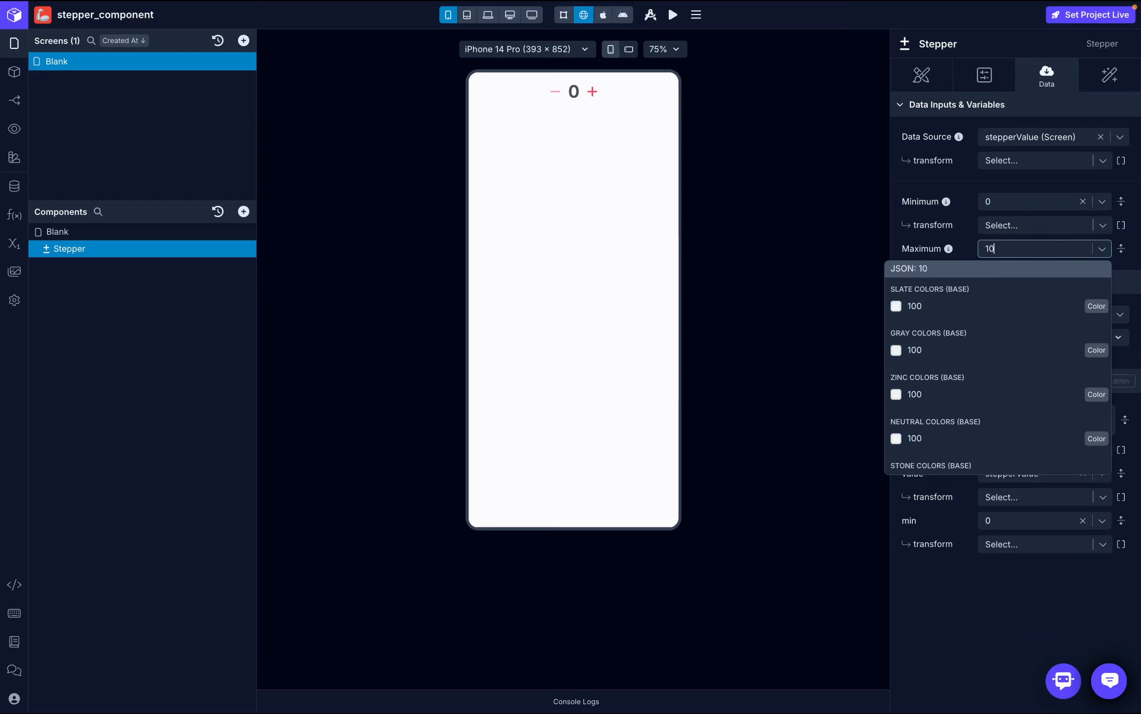
key("Return")
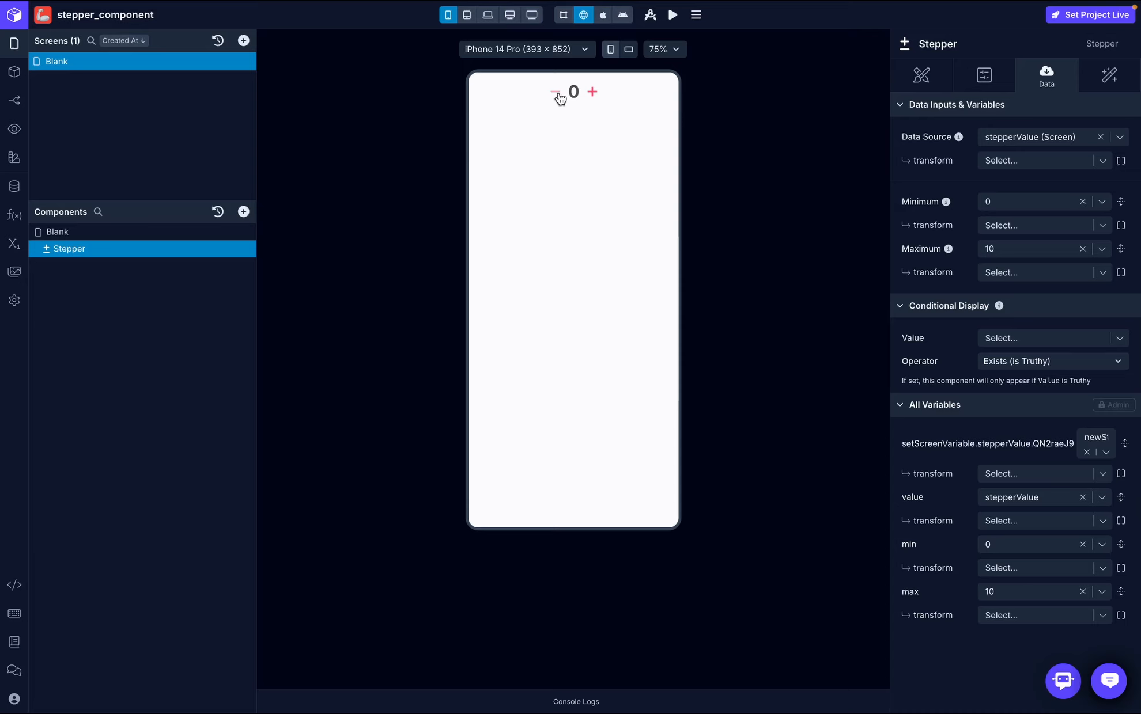
Test the stepper's upper limit by raising its preview value to 10.
double_click(596, 92)
double_click(596, 93)
double_click(596, 93)
double_click(596, 92)
double_click(596, 92)
Inspect the configuration of the stepperValue screen variable.
left_click(11, 245)
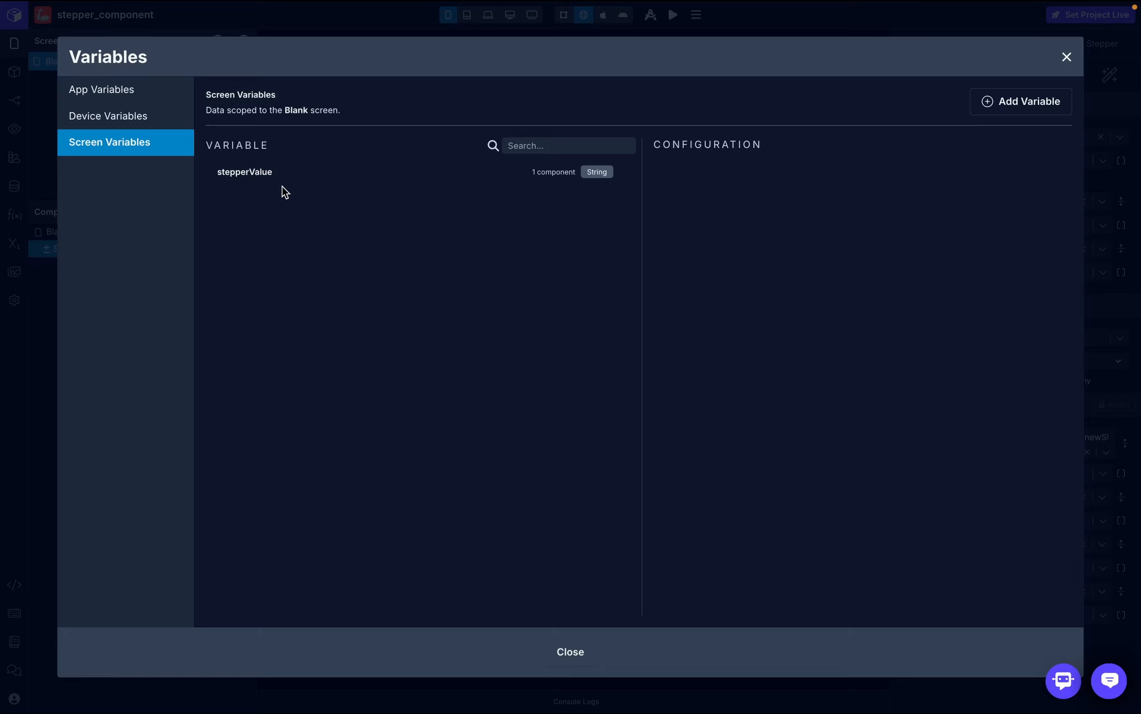
left_click(296, 179)
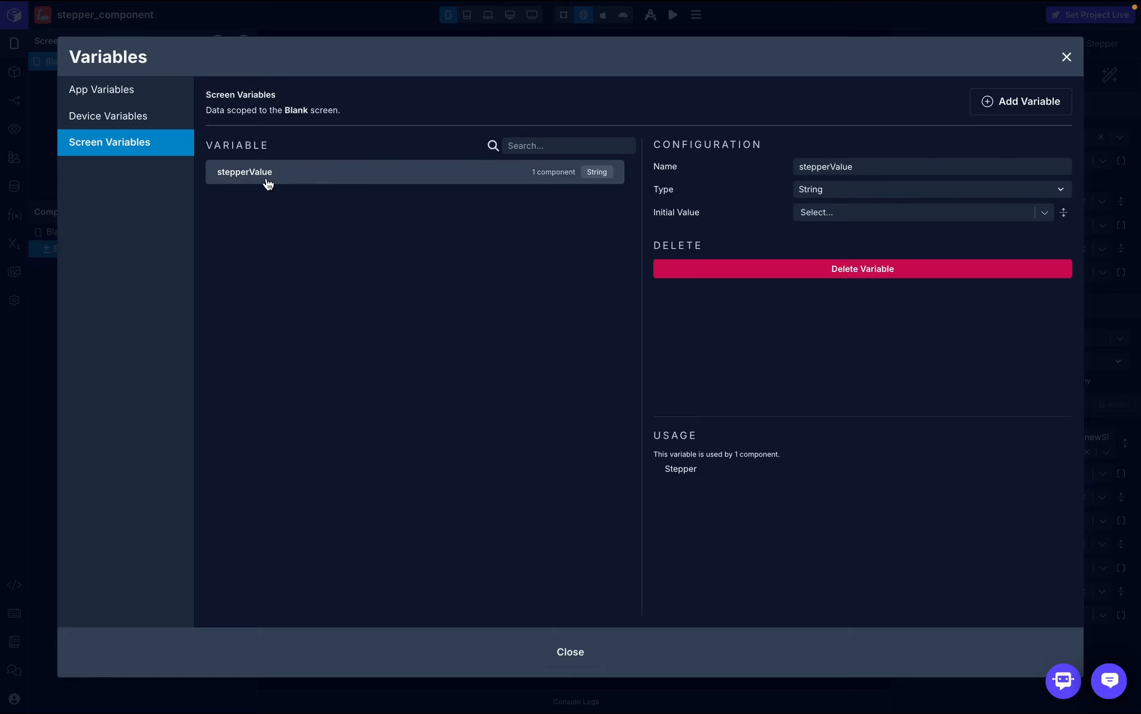
left_click(1073, 56)
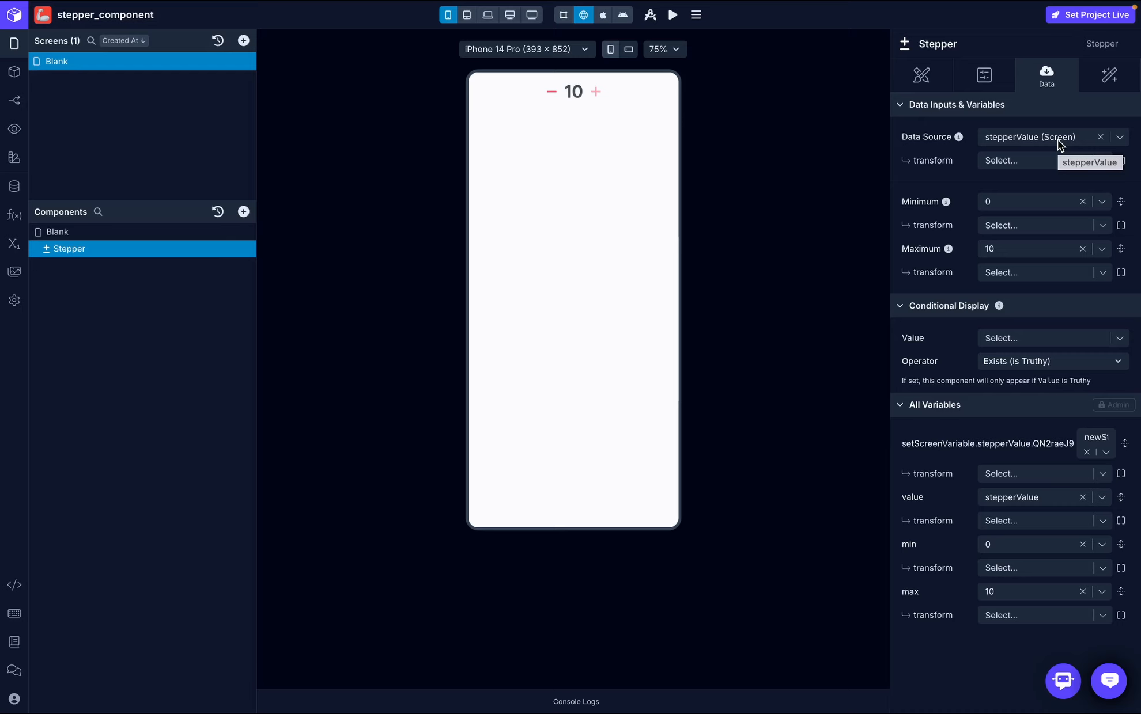
Show the stepper's interactions and repeatedly decrease its value in the preview.
left_click(1108, 81)
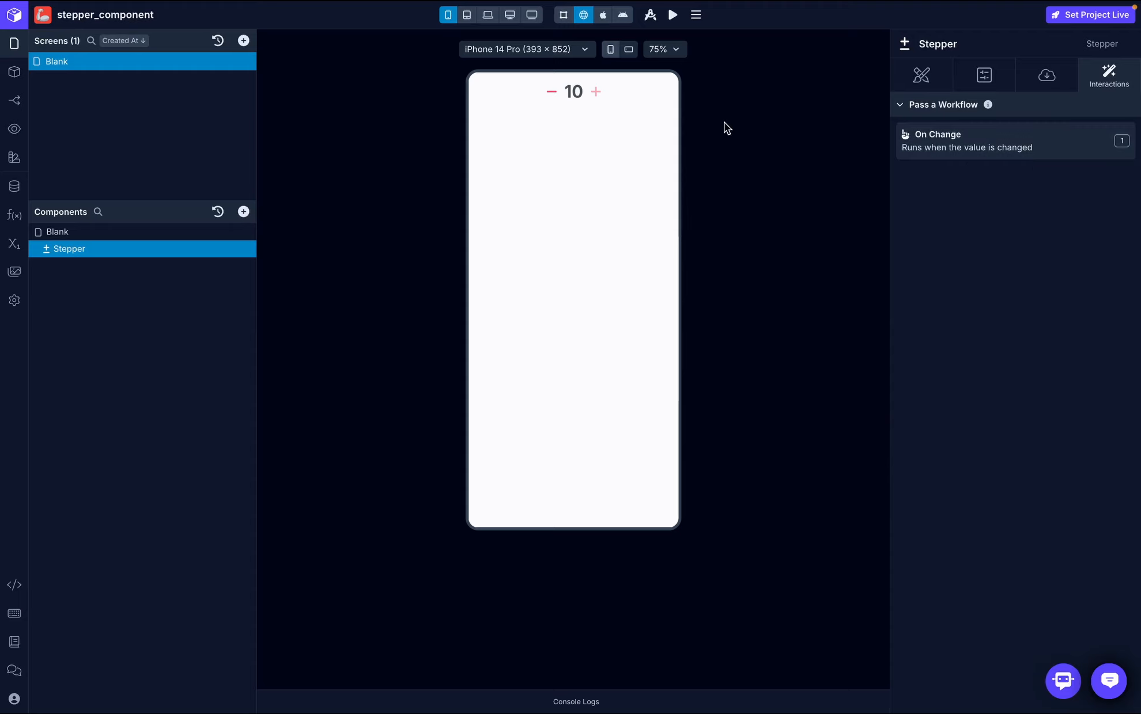
left_click(552, 92)
left_click(553, 92)
left_click(554, 92)
left_click(555, 92)
left_click(554, 92)
Add a Log to Console action to the stepper's On Change workflow, with newStepperValue as Input 1.
left_click(1026, 144)
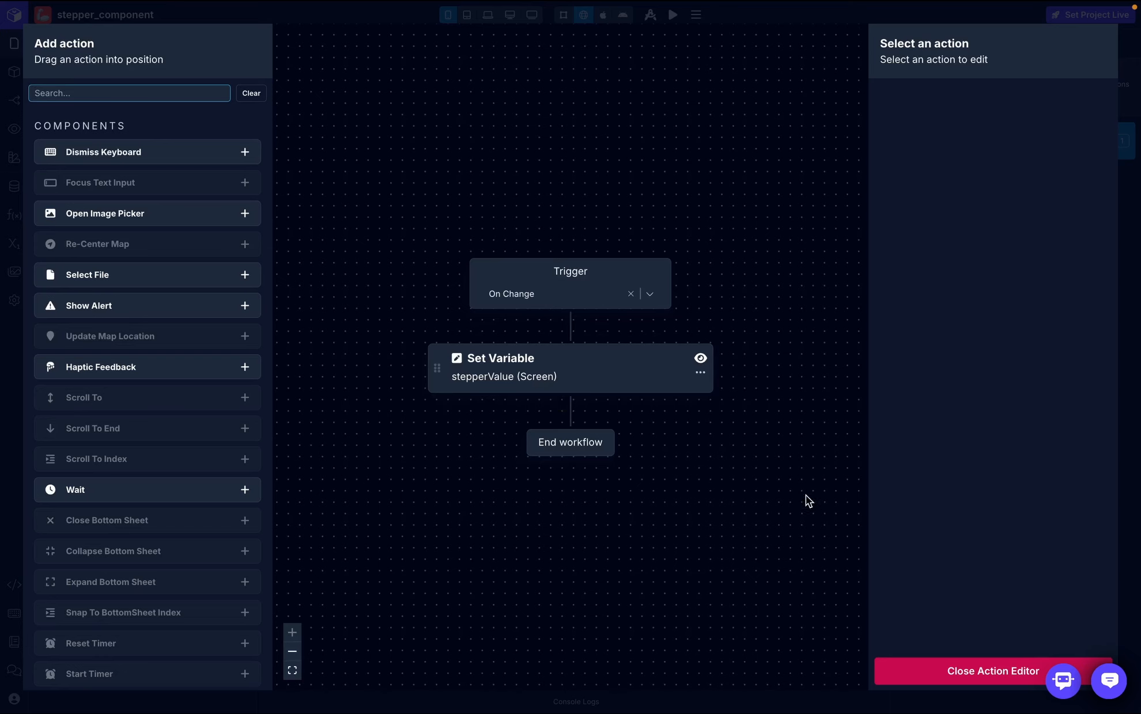
left_click(598, 369)
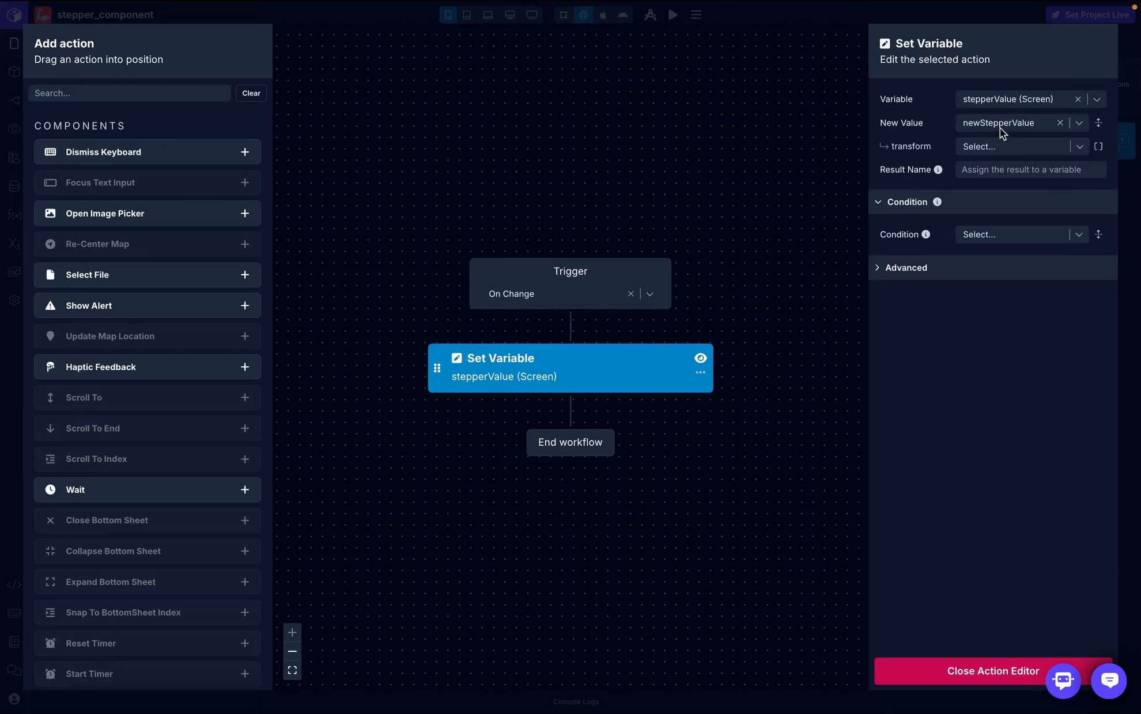
left_click(202, 93)
type("onso")
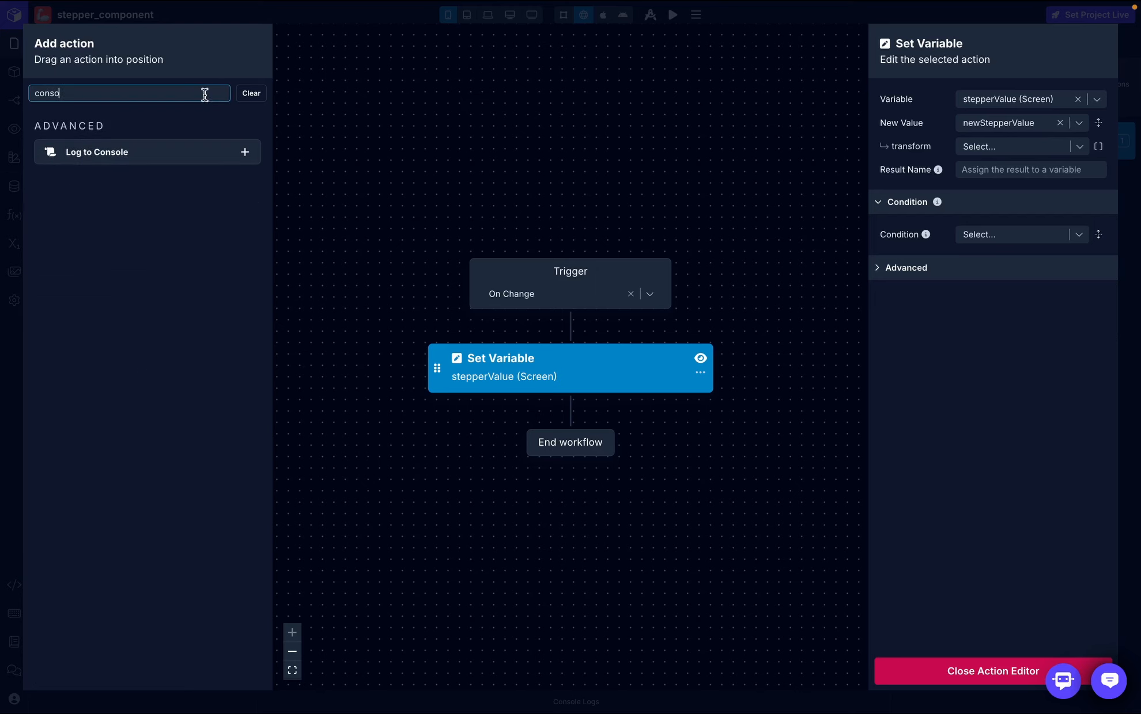
left_click(245, 152)
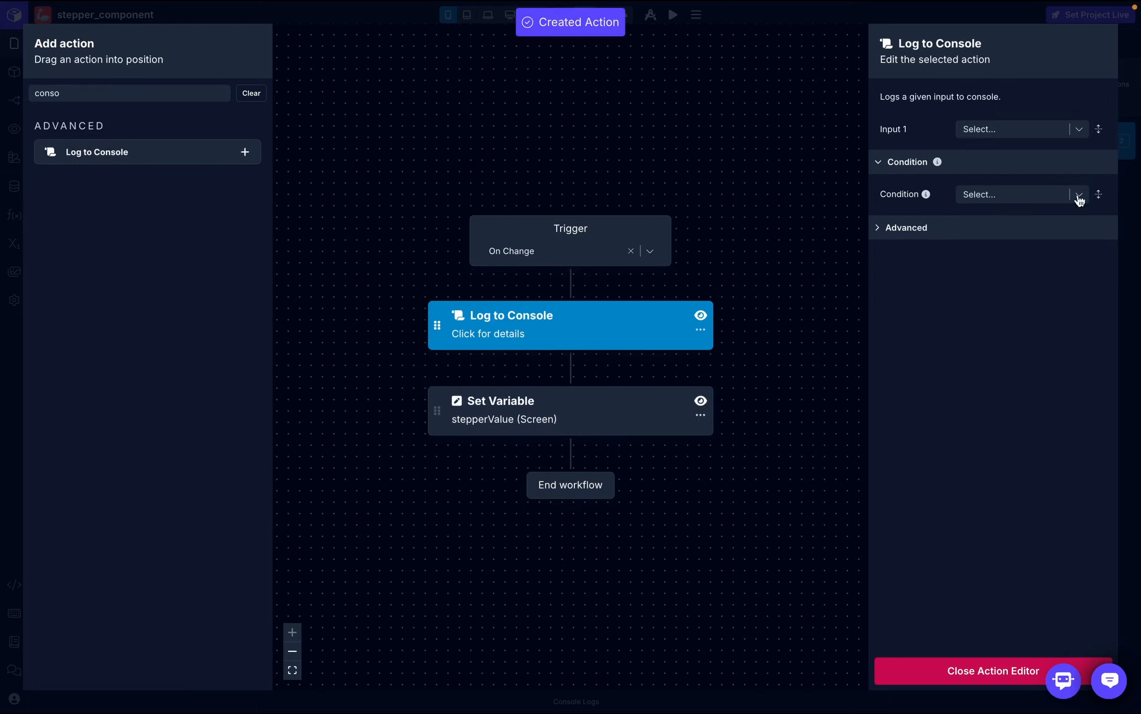
left_click(1078, 130)
left_click(914, 189)
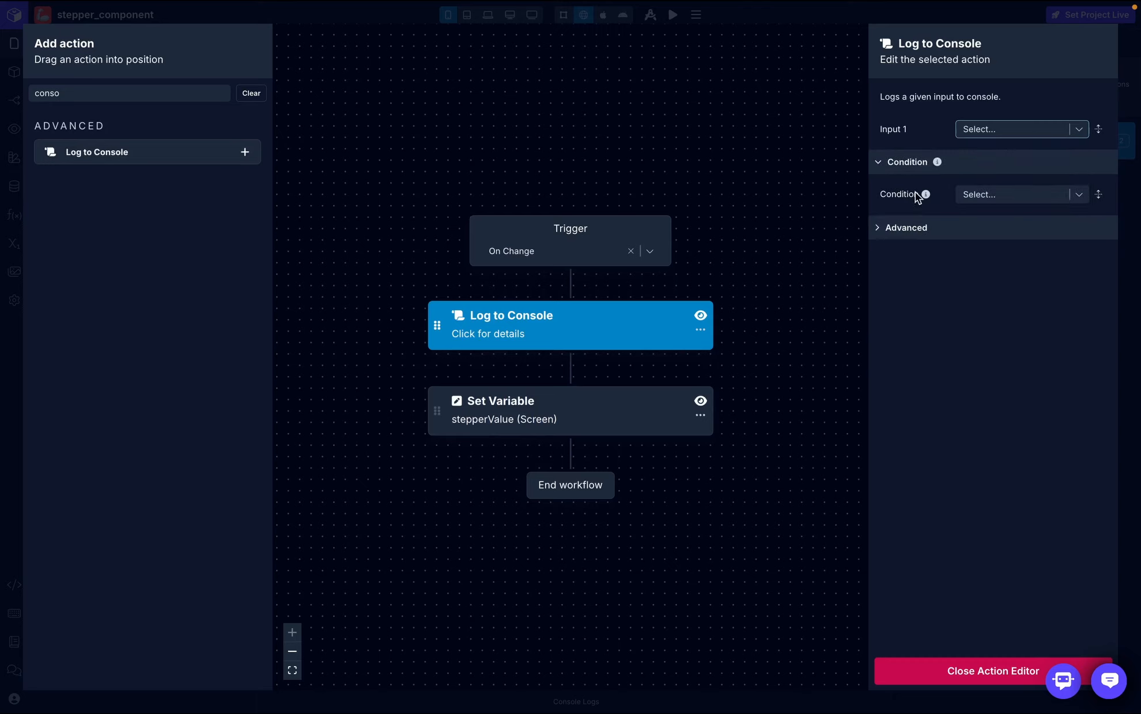
left_click(986, 670)
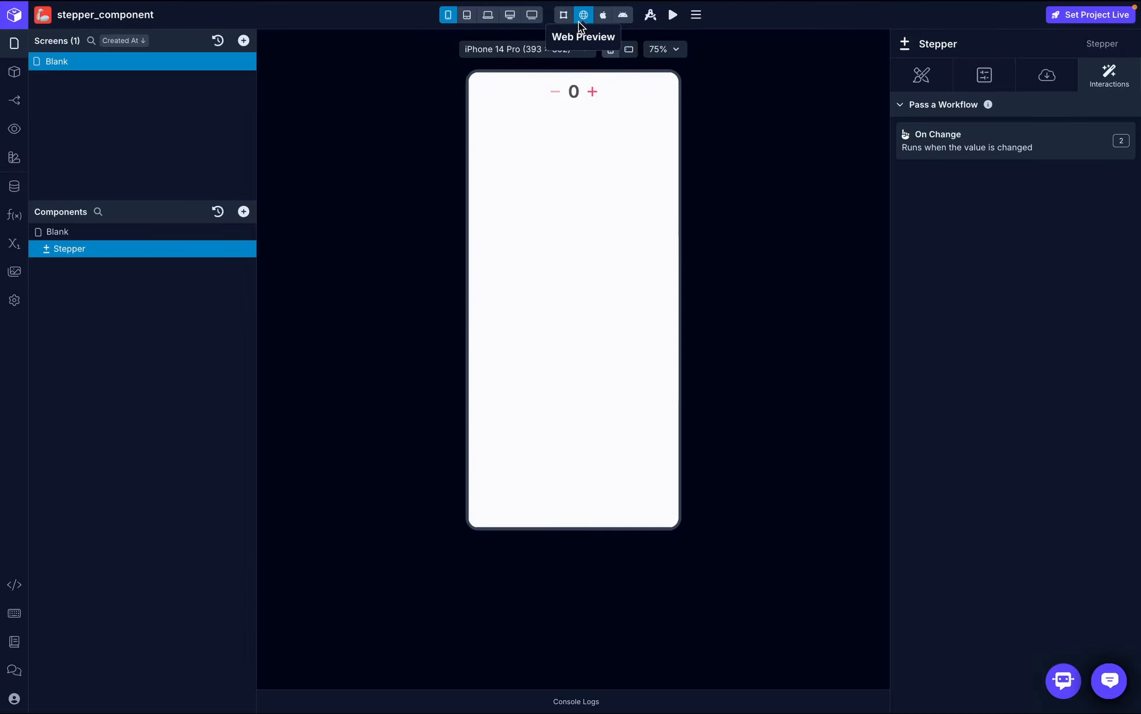
Test the logging by increasing the stepper once with the console logs open, and review the Log to Console action's input.
left_click(569, 702)
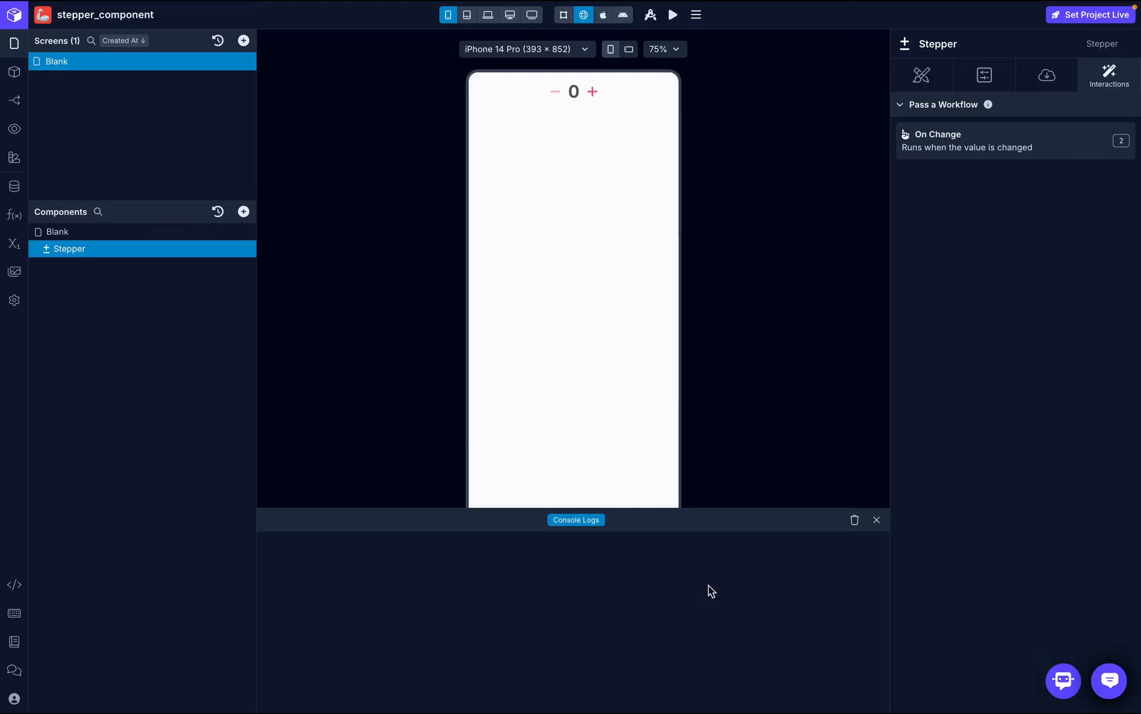
left_click(593, 92)
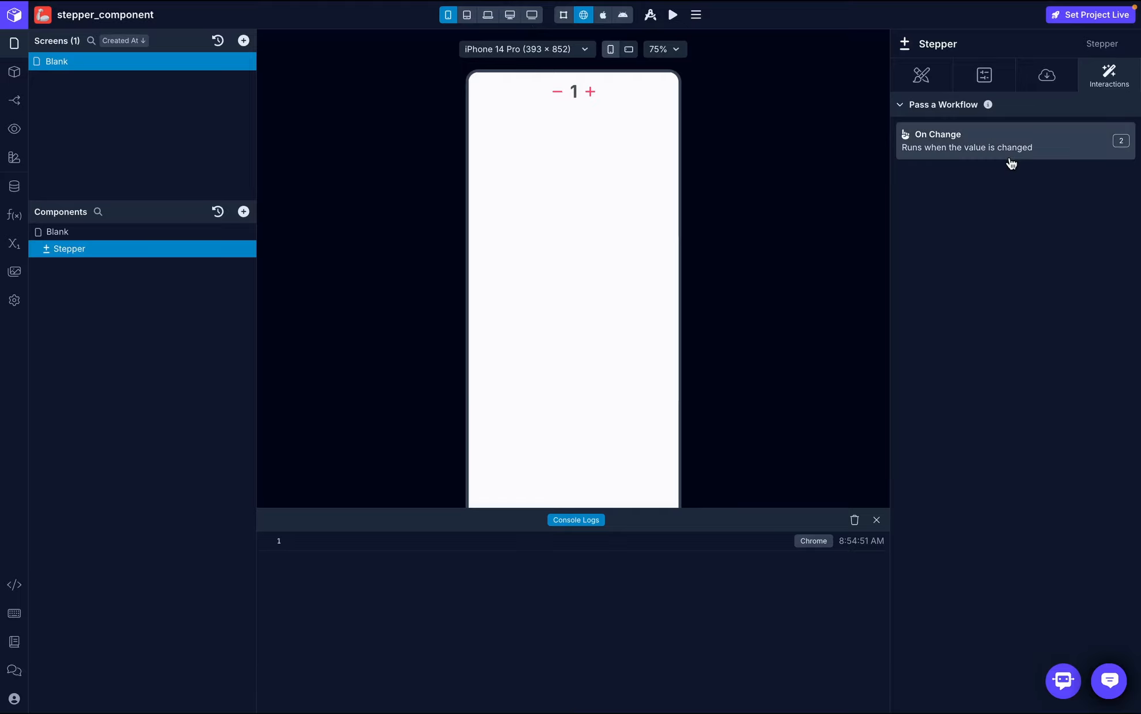
left_click(1029, 149)
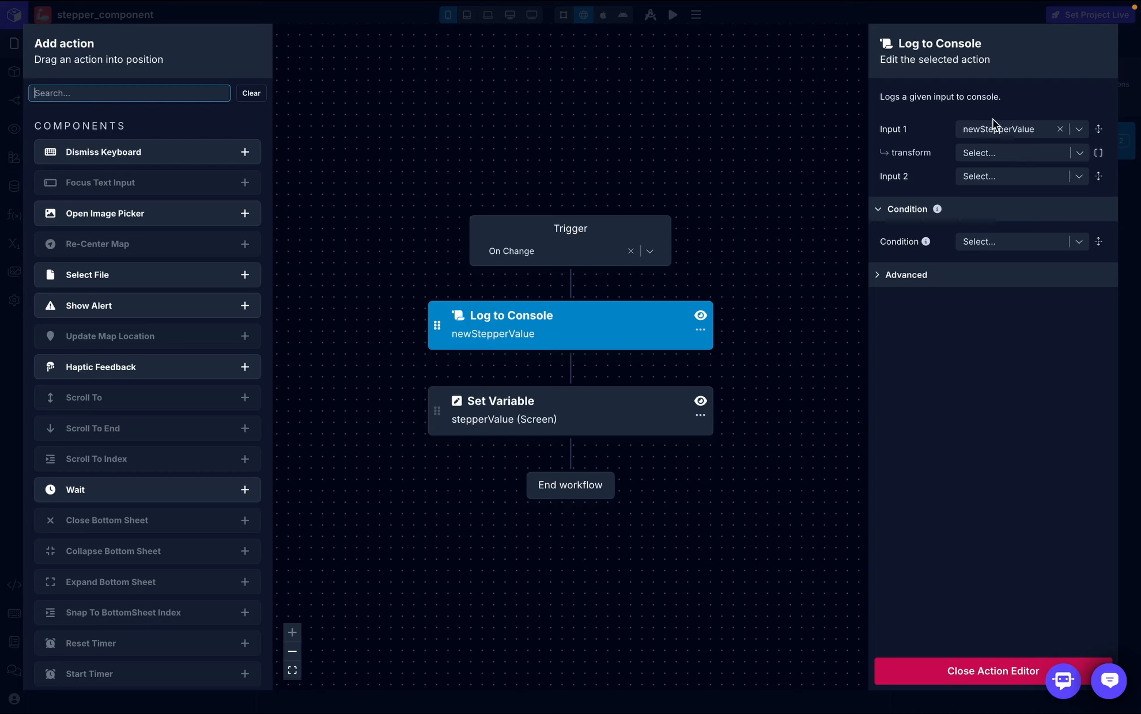
left_click(1020, 674)
Check the Blank screen's variables and close the console logs.
left_click(14, 243)
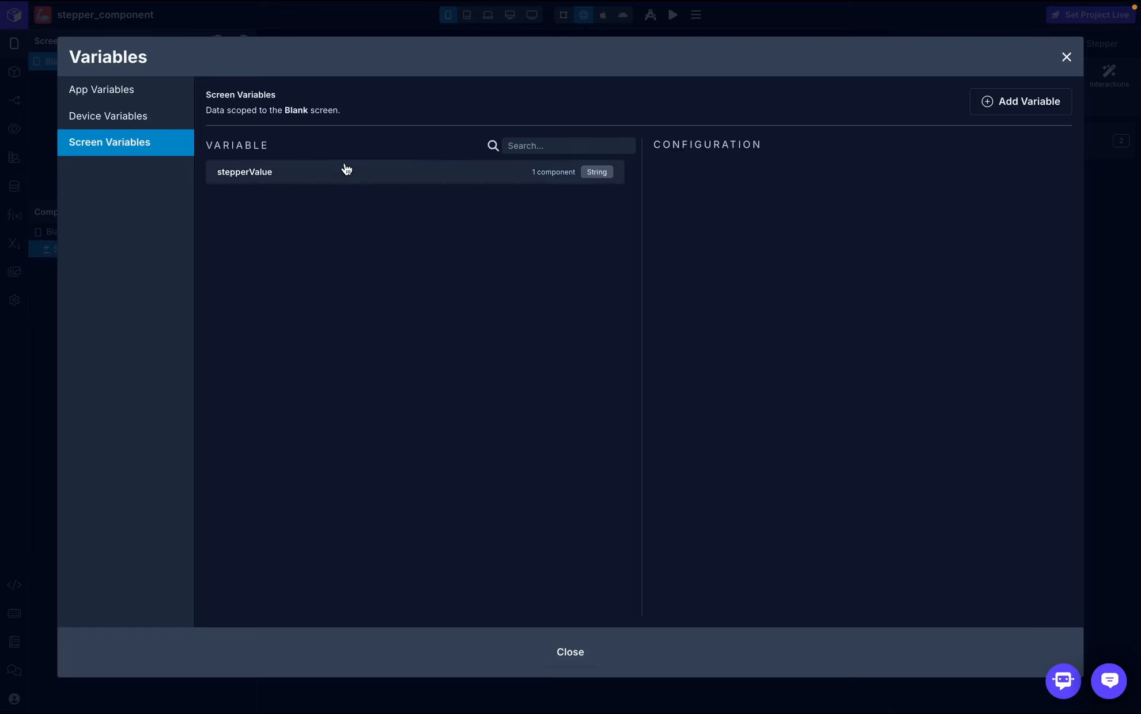
left_click(1067, 57)
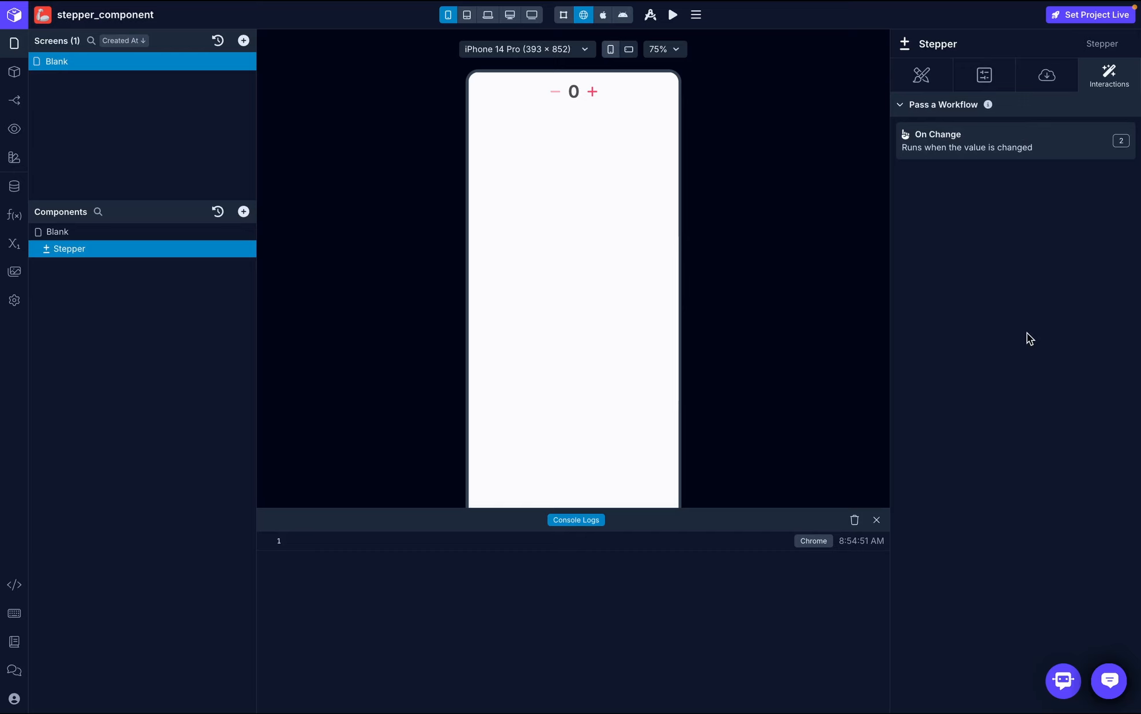
left_click(876, 520)
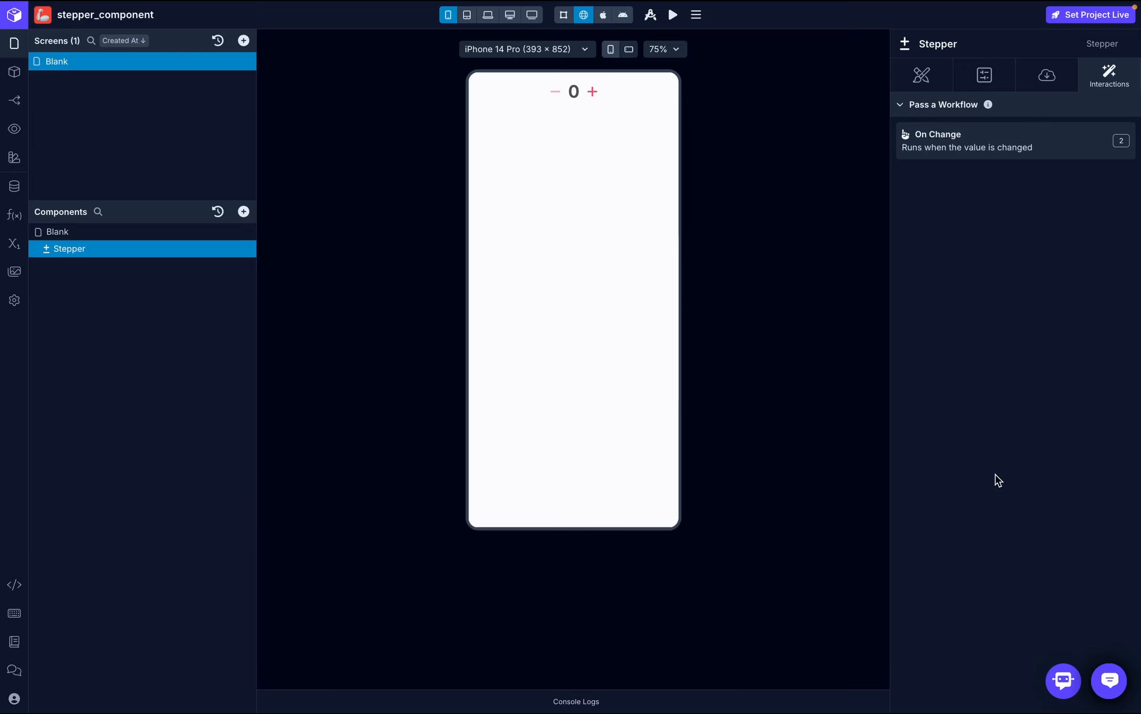